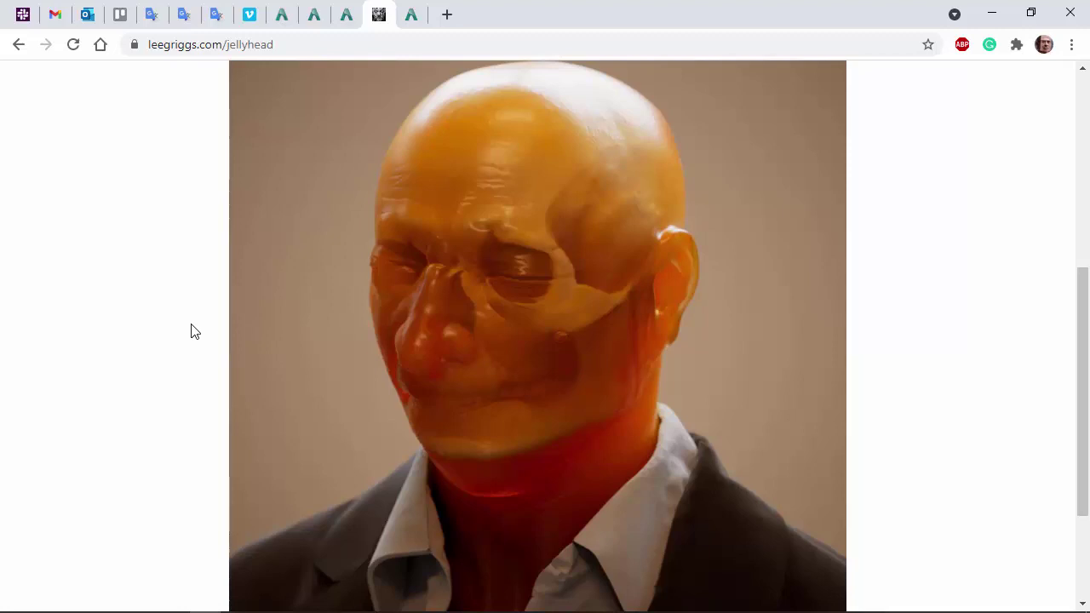
Step: On the Arnold Transmission docs, highlight the passages on thick liquids and deep water or honey
{"action": "key", "text": "ctrl+Tab"}
{"action": "left_click_drag", "start_coordinate": [483, 88], "coordinate": [784, 89]}
{"action": "left_click", "coordinate": [661, 110]}
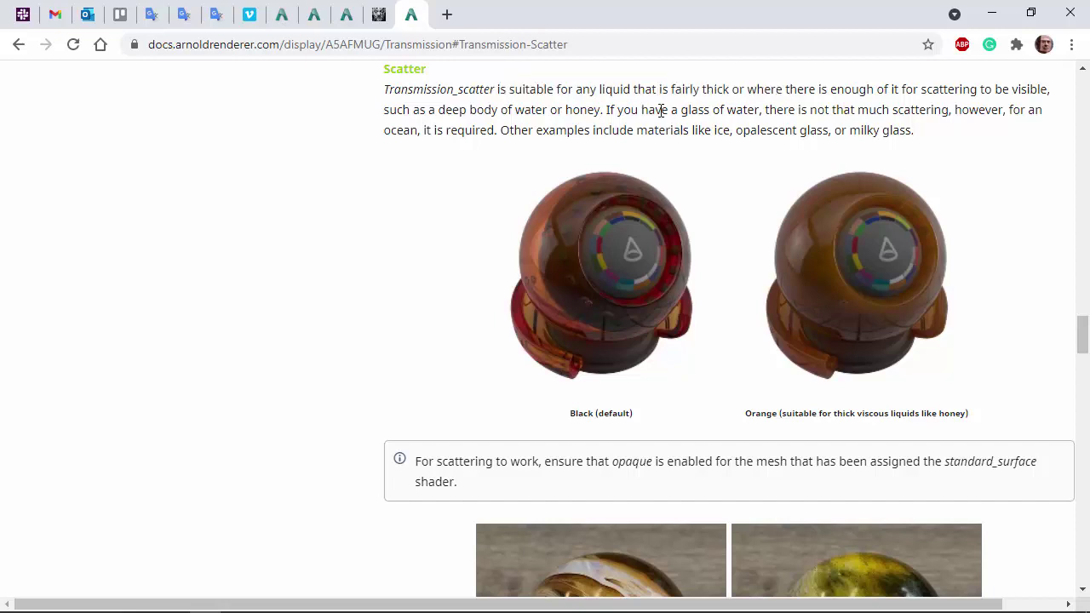
{"action": "left_click_drag", "start_coordinate": [439, 111], "coordinate": [602, 113]}
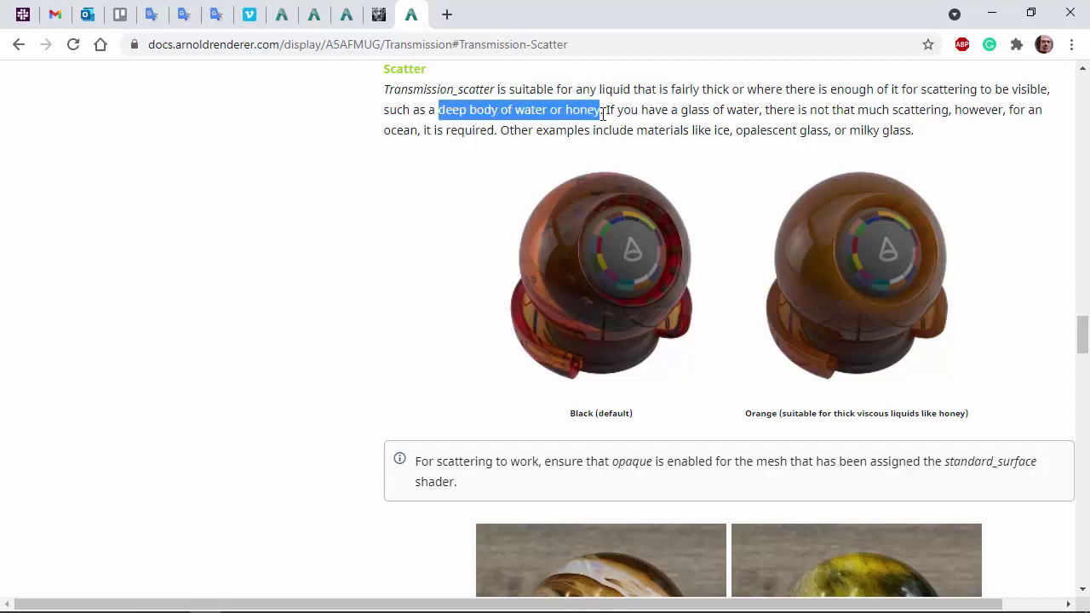
{"action": "left_click", "coordinate": [679, 113]}
Step: Enlarge the black and orange scatter honey sphere images to compare them, then close the preview
{"action": "left_click", "coordinate": [610, 249]}
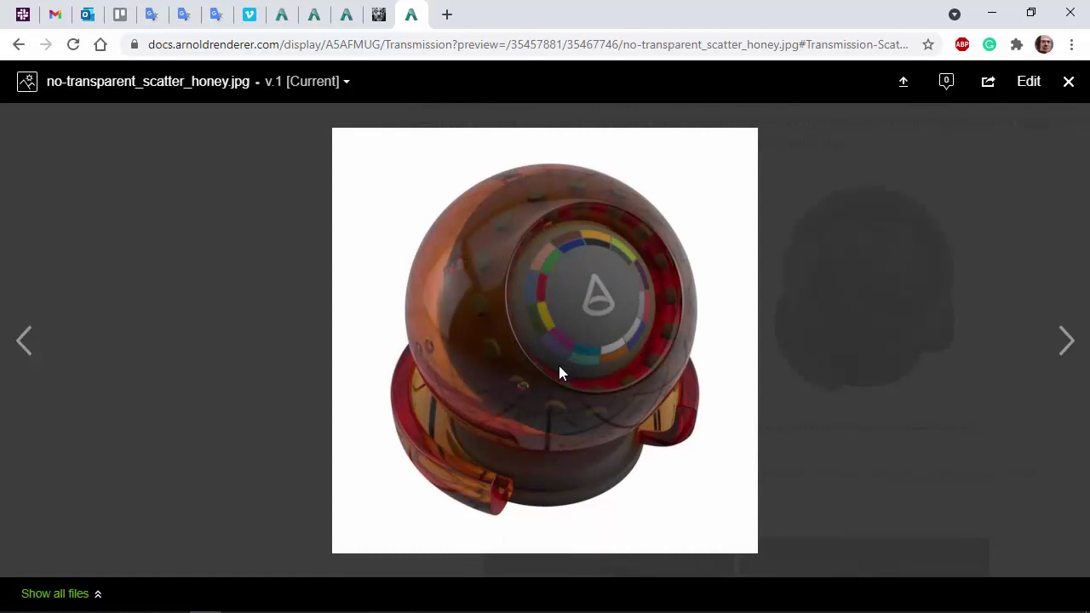
{"action": "left_click", "coordinate": [1067, 343]}
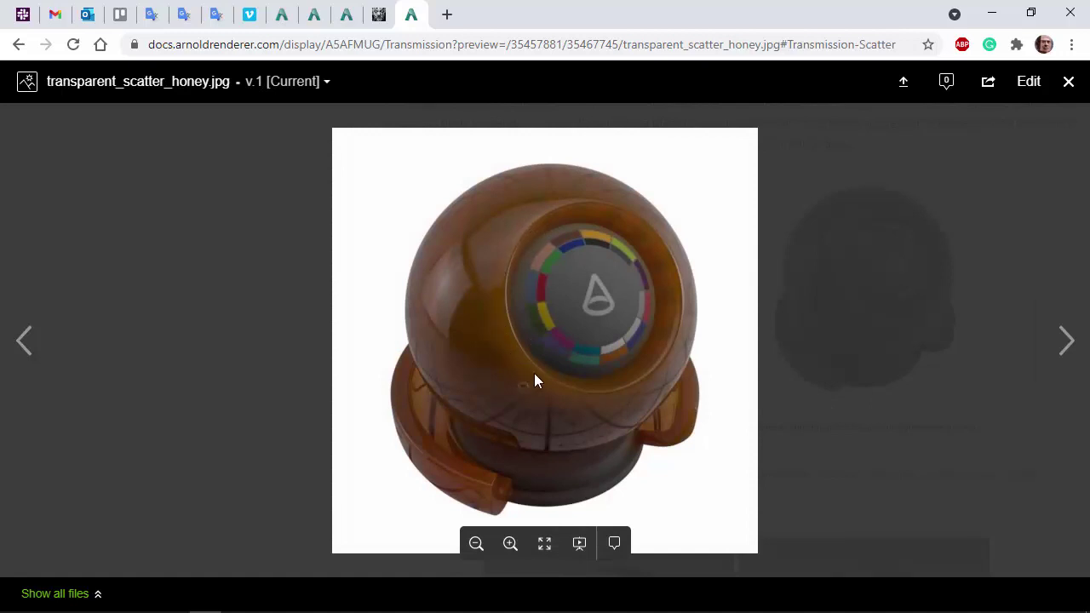
{"action": "left_click", "coordinate": [770, 177]}
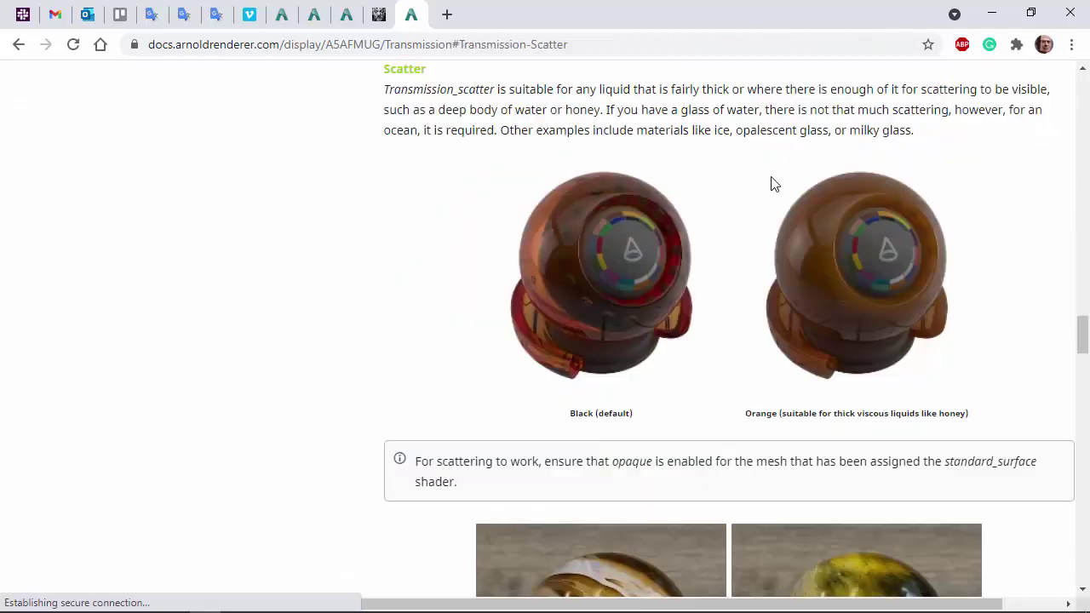
Step: Back in Maya, expand aiStandardSurface8's Base and Transmission sections and raise Transmission Weight to 1
{"action": "key", "text": "alt+Tab"}
{"action": "key", "text": "Tab"}
{"action": "key", "text": "Tab"}
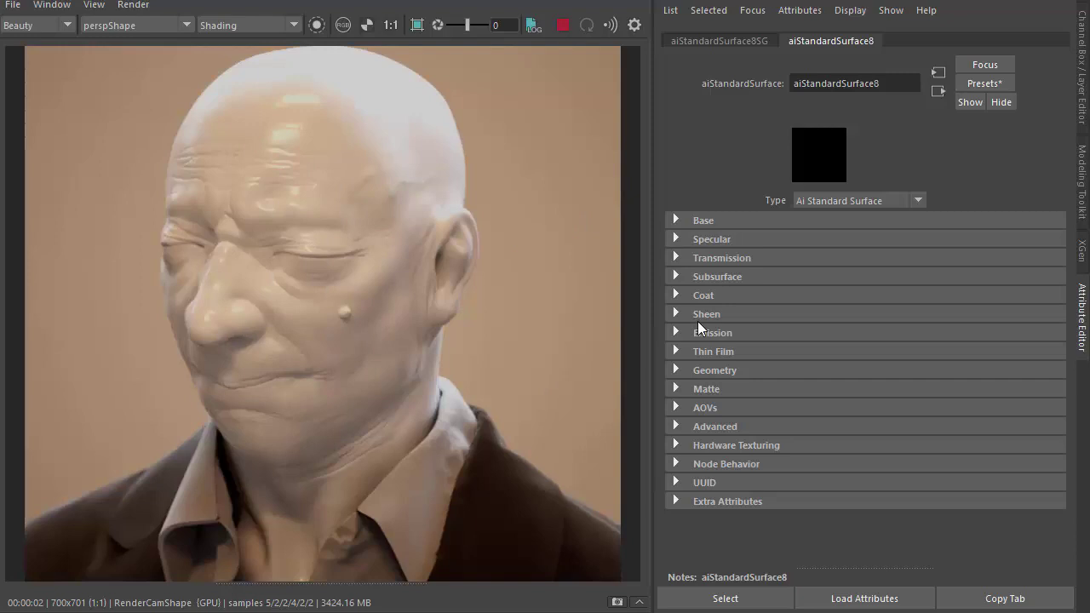
{"action": "left_click", "coordinate": [706, 217]}
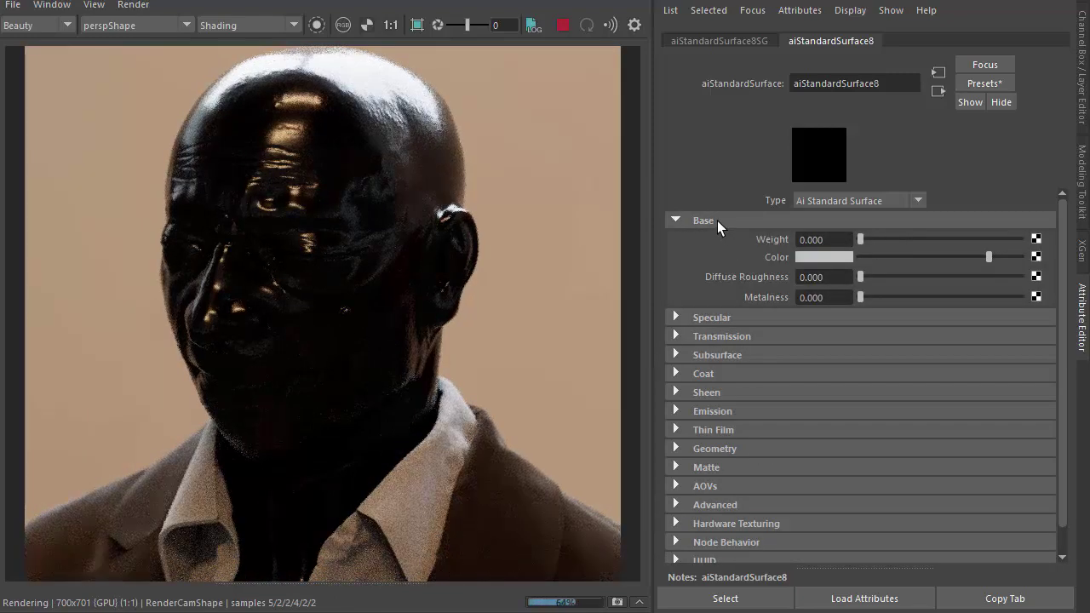
{"action": "left_click", "coordinate": [717, 221]}
{"action": "left_click", "coordinate": [718, 258]}
{"action": "left_click_drag", "start_coordinate": [862, 276], "coordinate": [1021, 276]}
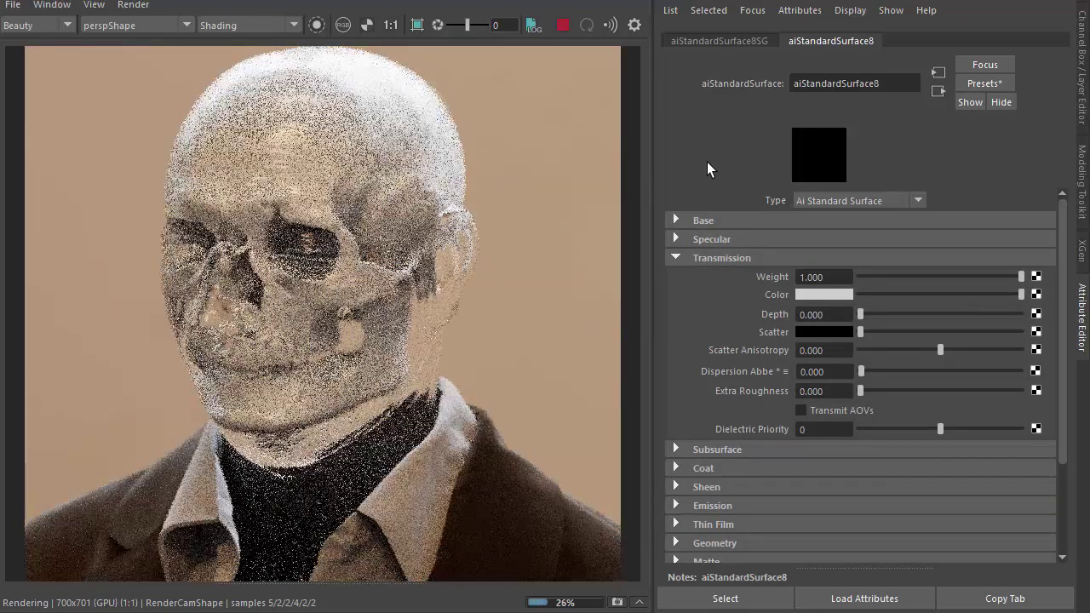
{"action": "left_click", "coordinate": [611, 24]}
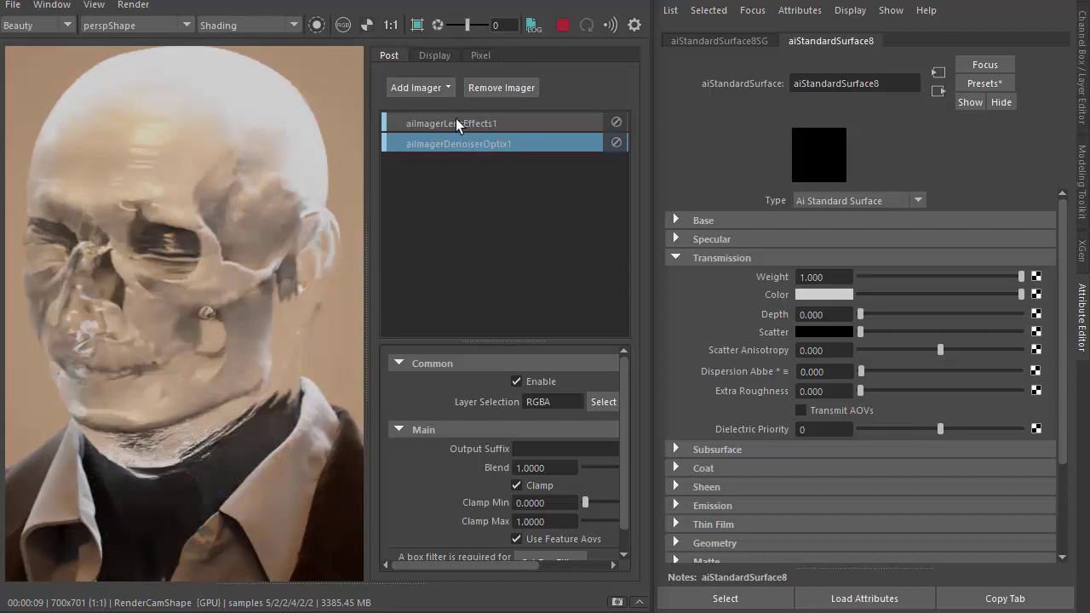
{"action": "left_click", "coordinate": [491, 123]}
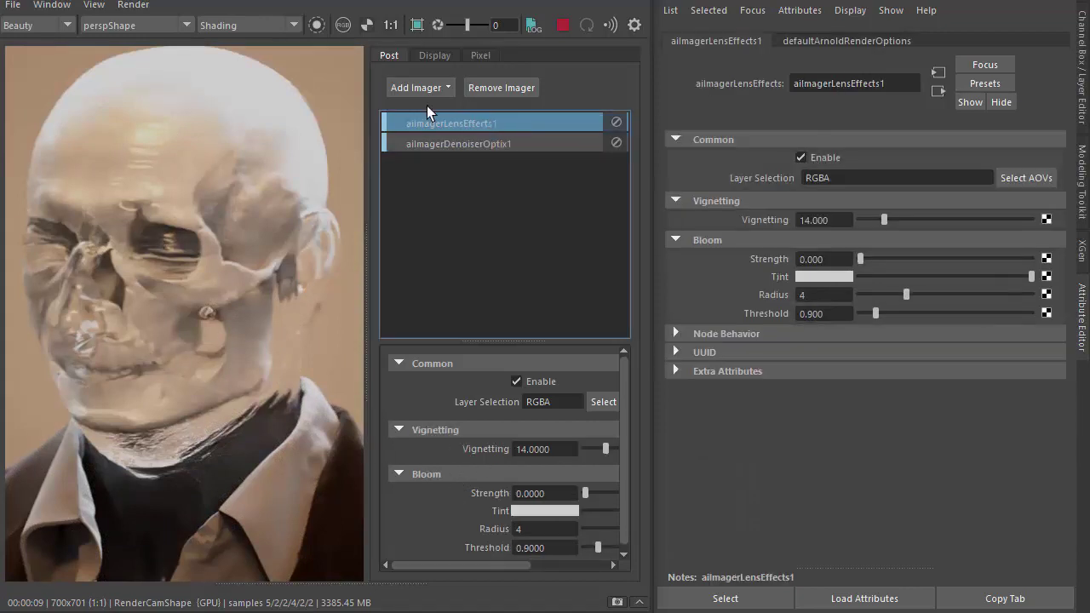
{"action": "left_click", "coordinate": [635, 24]}
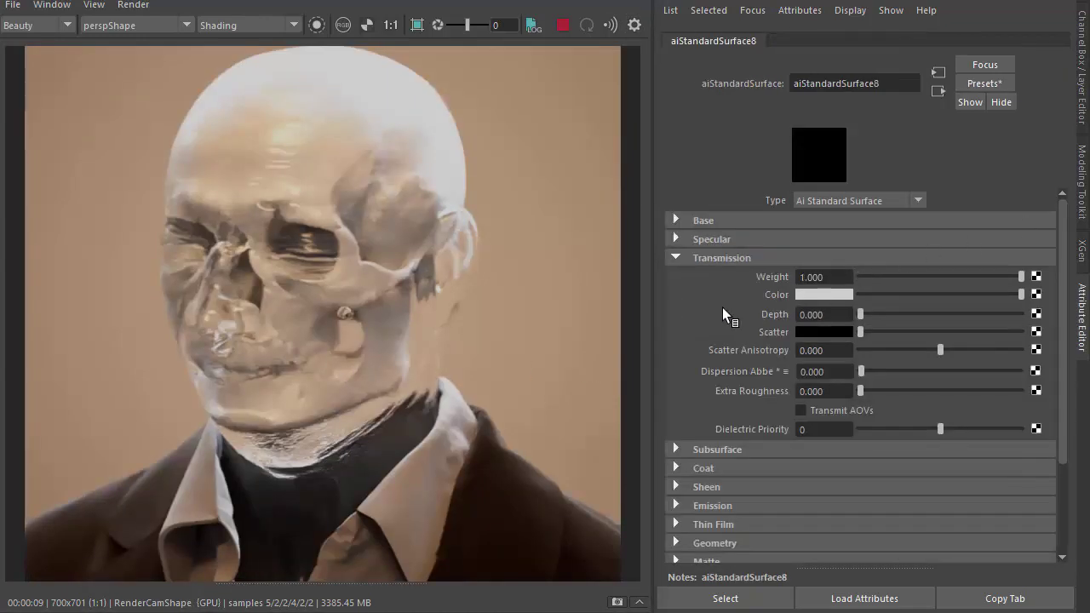
Step: Set Transmission Color to gold from the colour history and save the orange render as Snapshot_05
{"action": "left_click", "coordinate": [801, 293]}
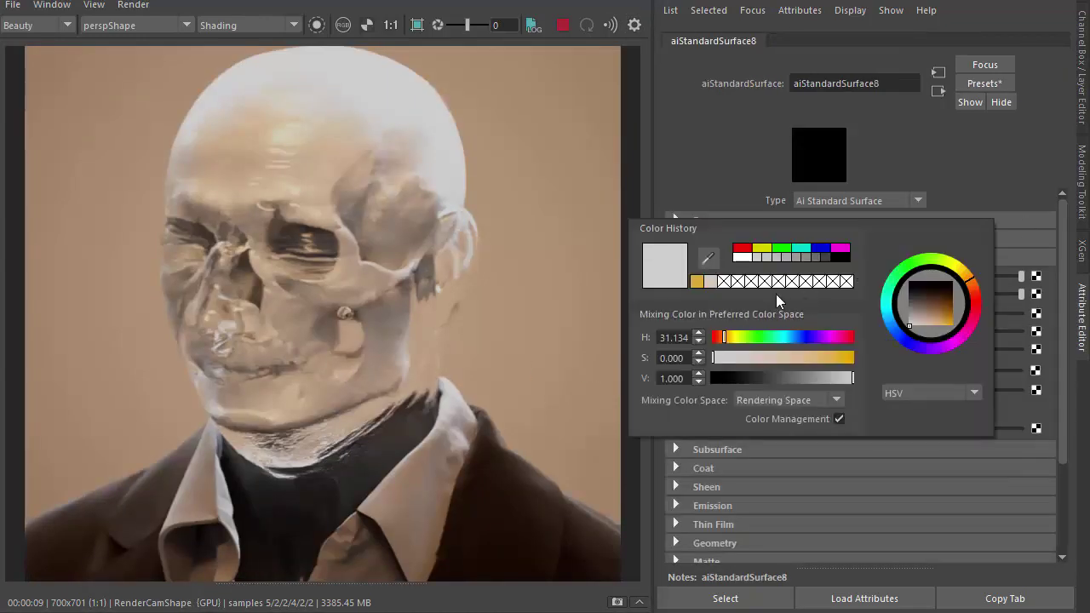
{"action": "left_click", "coordinate": [696, 281]}
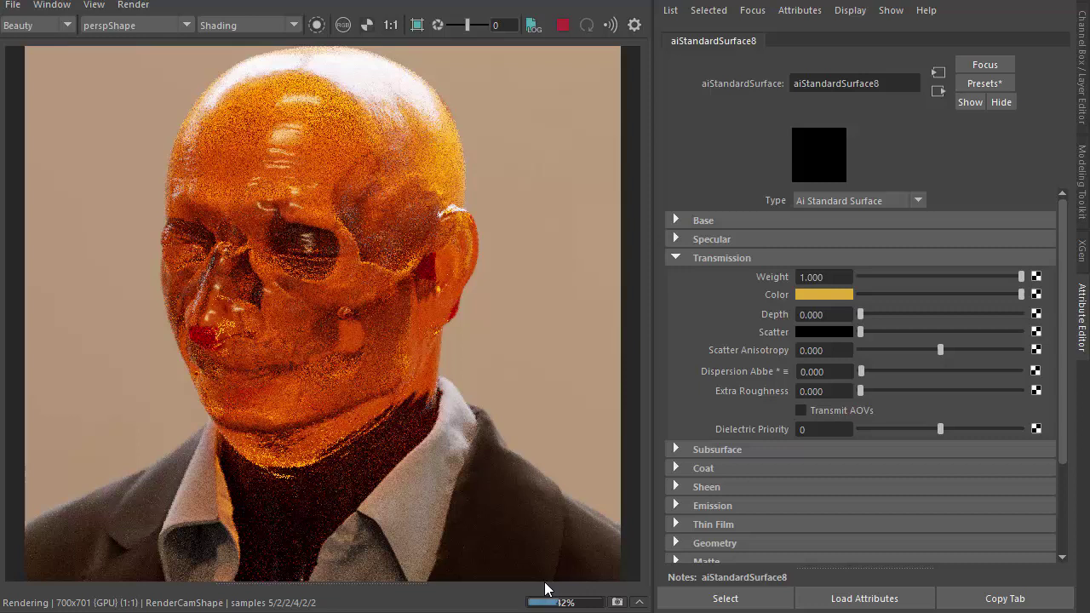
{"action": "left_click_drag", "start_coordinate": [545, 586], "coordinate": [545, 523]}
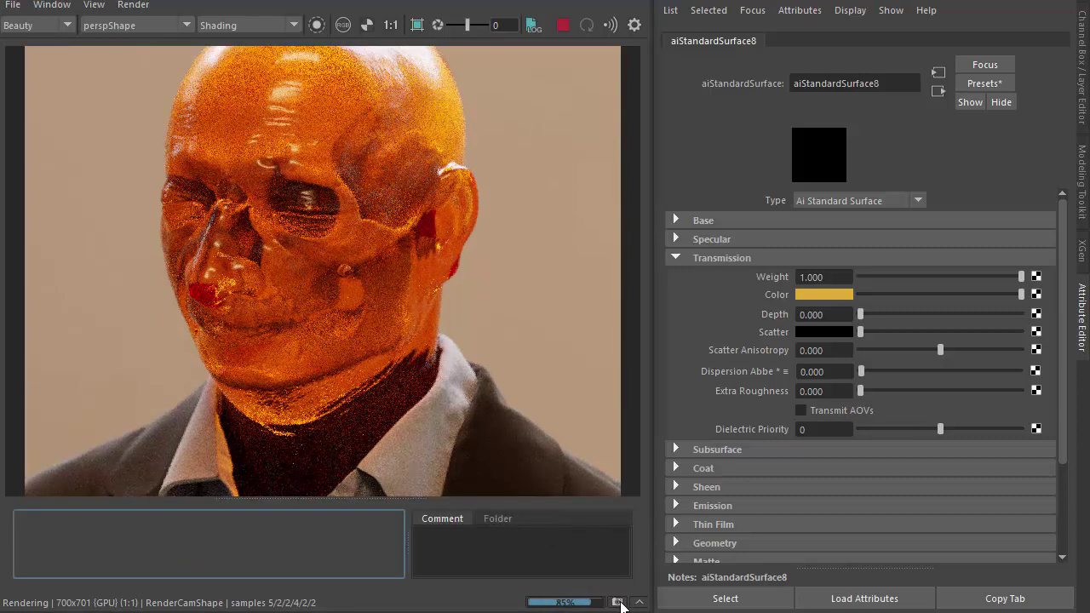
{"action": "left_click", "coordinate": [618, 602]}
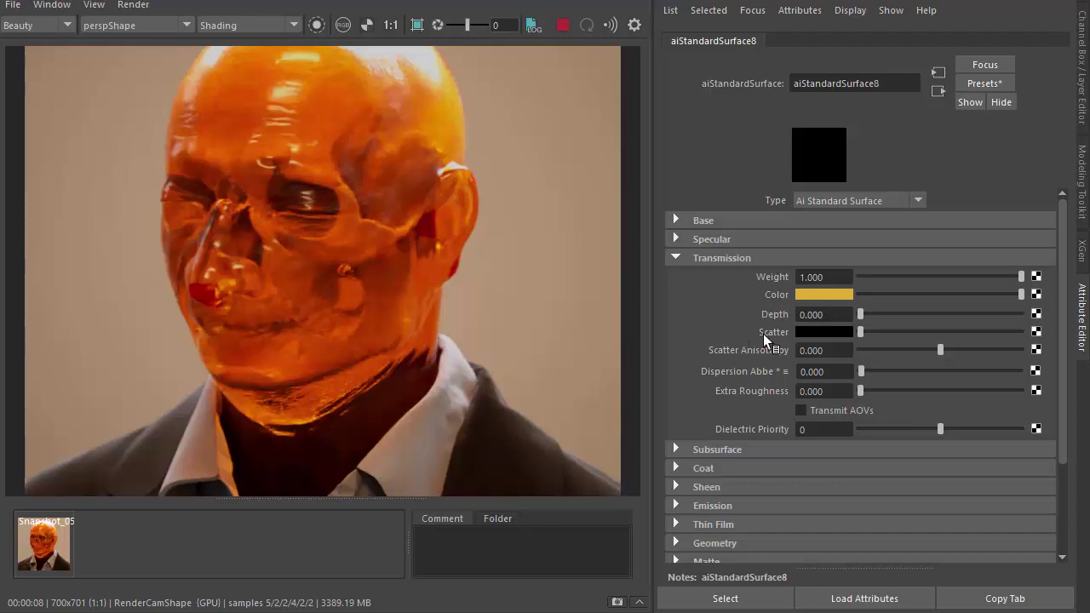
Step: Make the Scatter colour gold and compare Snapshot_05 against the live render
{"action": "left_click", "coordinate": [806, 330]}
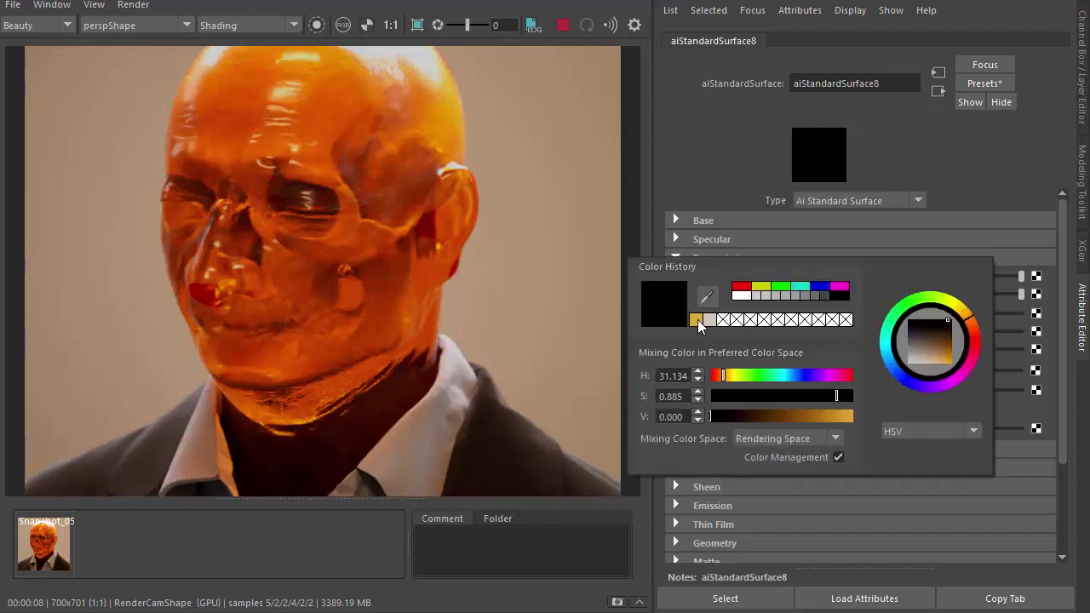
{"action": "left_click", "coordinate": [697, 322]}
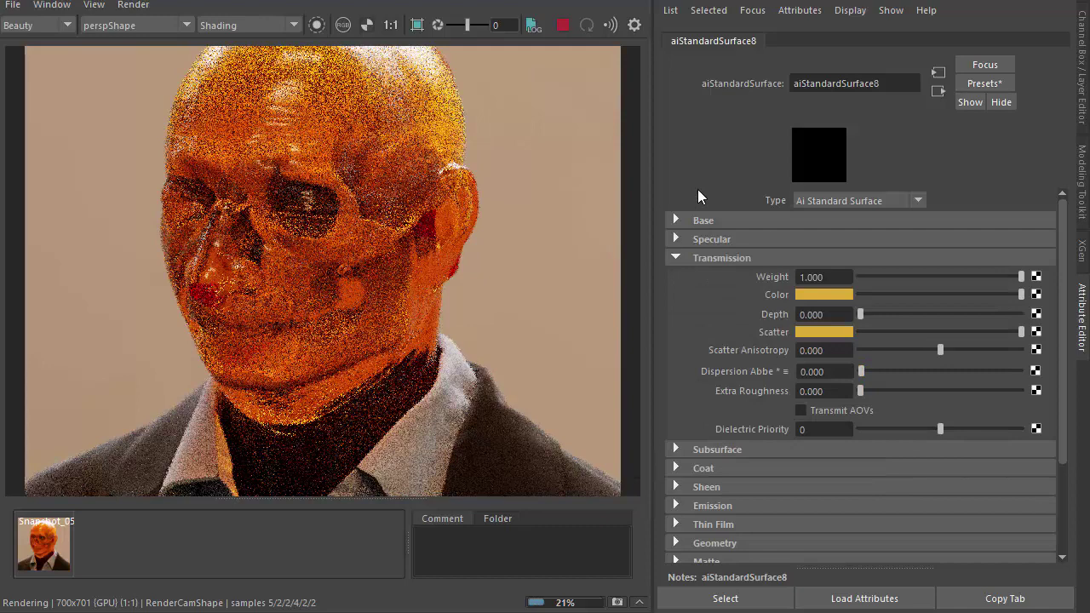
{"action": "left_click", "coordinate": [223, 505]}
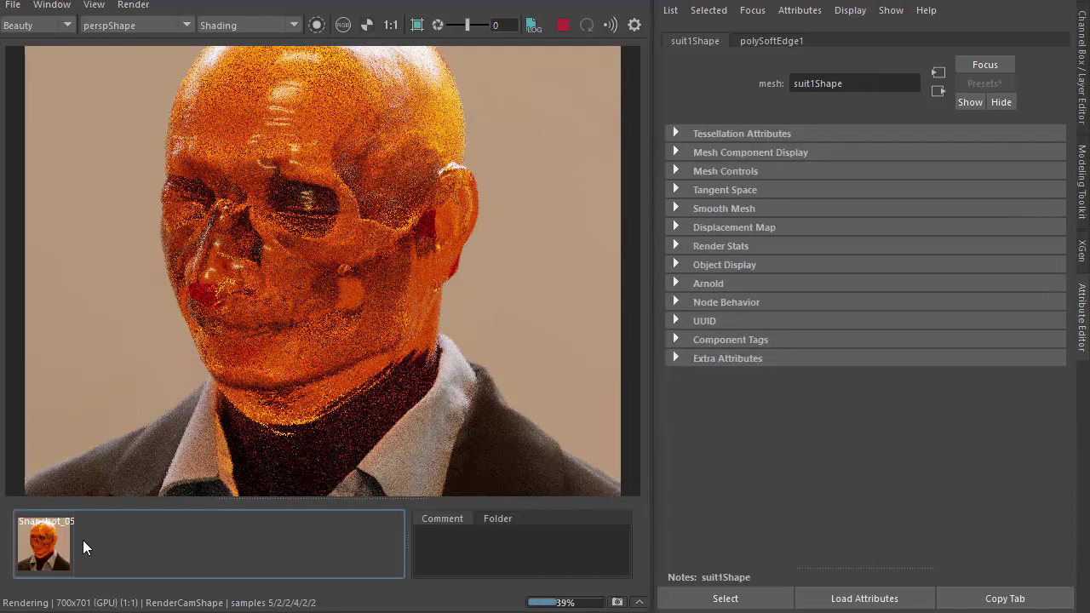
{"action": "left_click", "coordinate": [43, 542]}
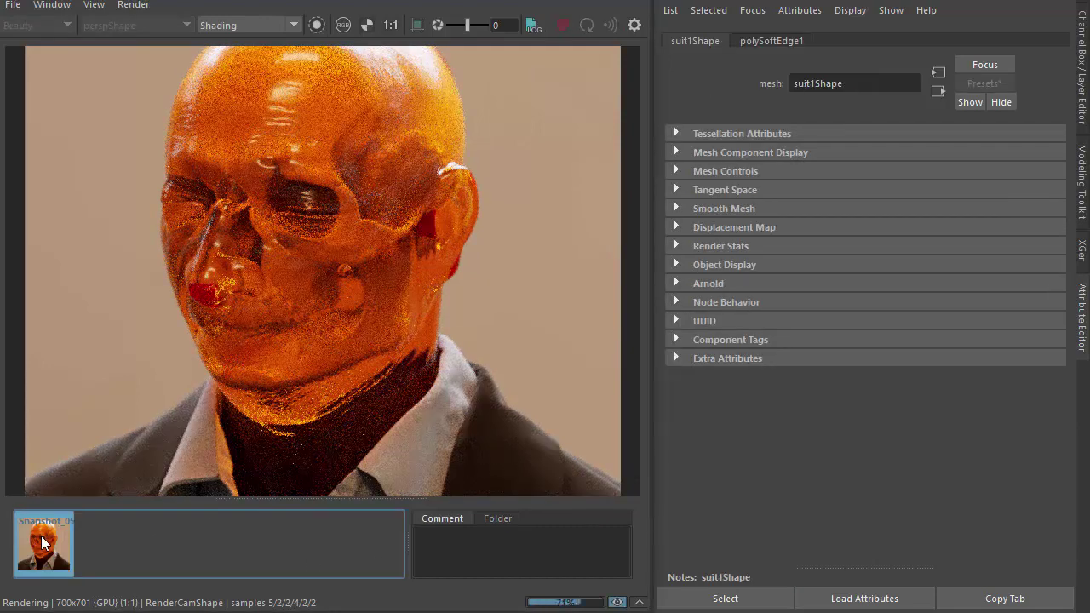
{"action": "left_click", "coordinate": [43, 543]}
{"action": "left_click", "coordinate": [43, 542]}
{"action": "left_click", "coordinate": [43, 543]}
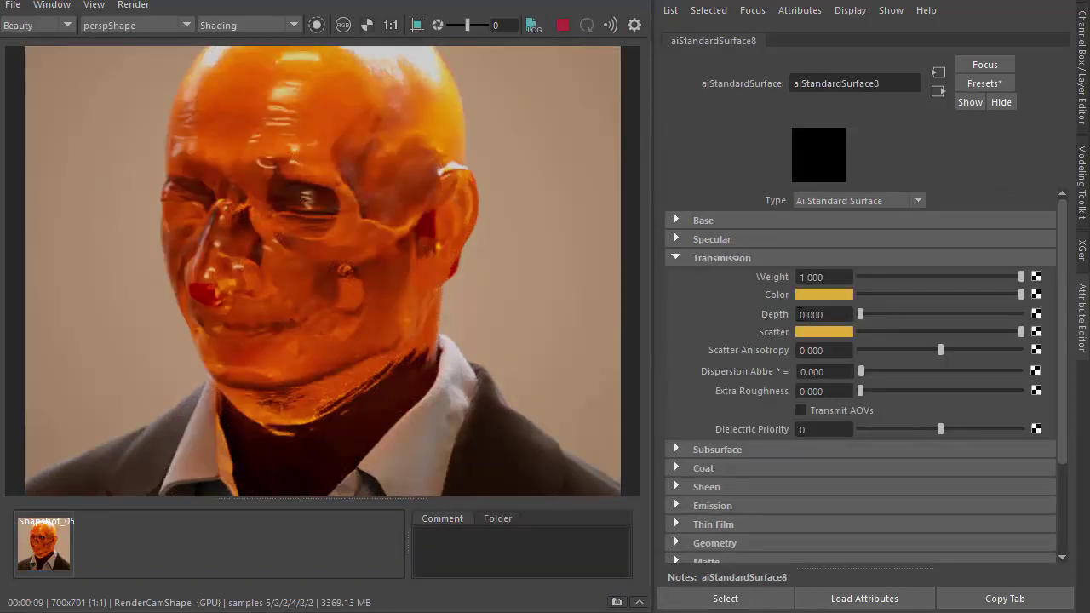
Step: Raise Transmission Depth to 19.251, then switch to the Arnold transmission docs
{"action": "left_click", "coordinate": [837, 315]}
{"action": "left_click_drag", "start_coordinate": [863, 315], "coordinate": [868, 314]}
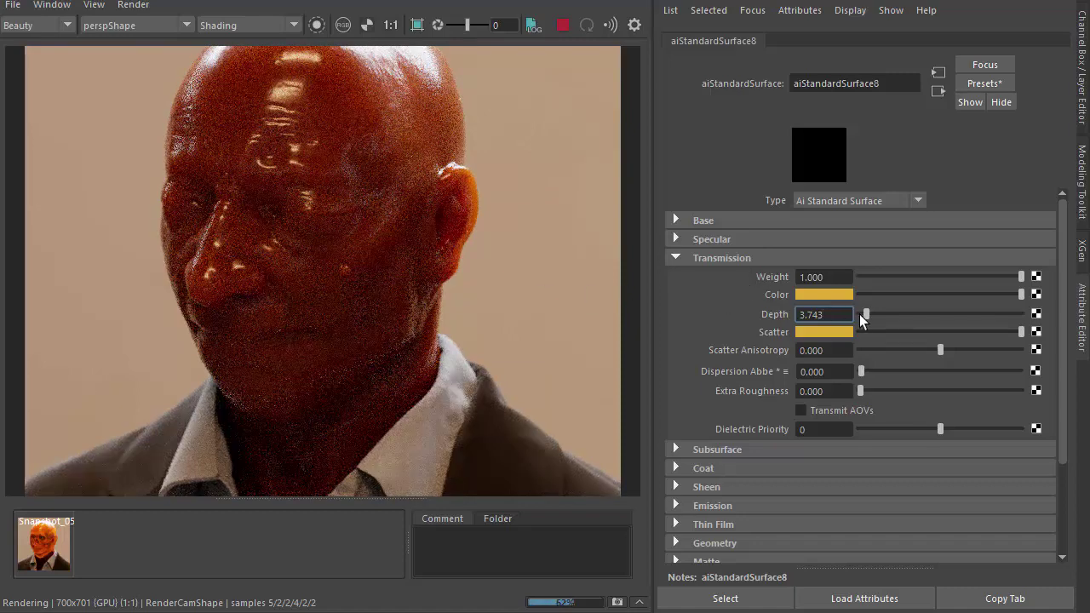
{"action": "left_click_drag", "start_coordinate": [868, 314], "coordinate": [890, 314]}
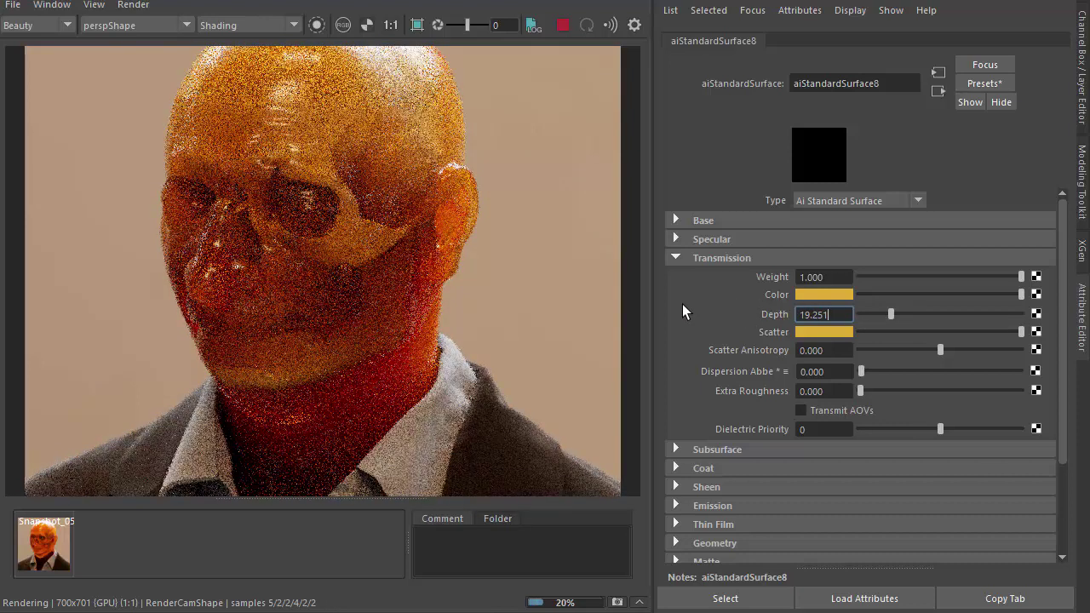
{"action": "key", "text": "alt+Tab"}
{"action": "key", "text": "alt+Tab"}
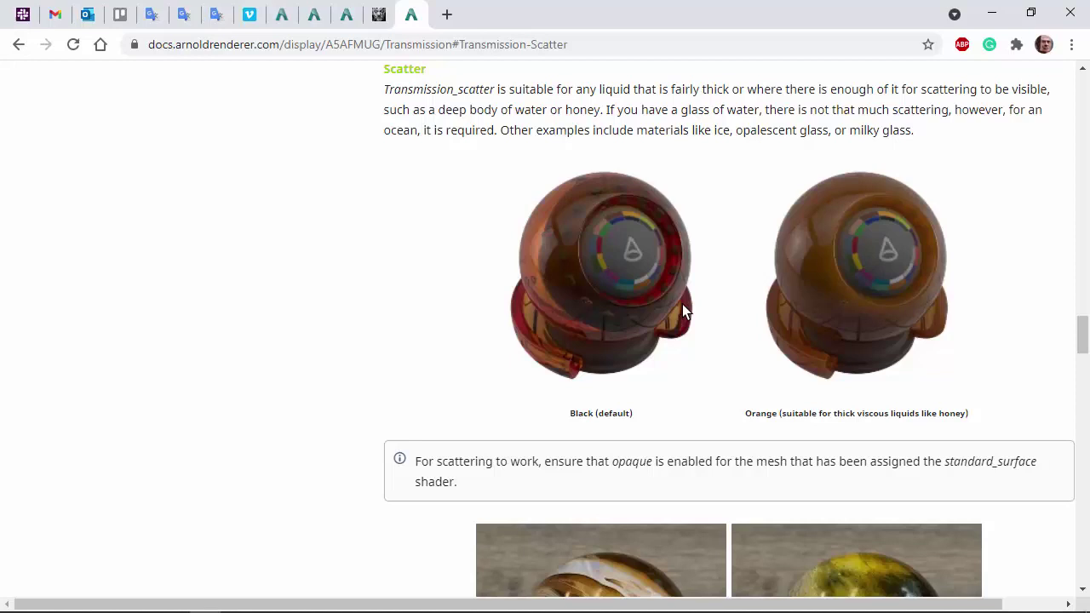
Step: Read the Depth note on scene scale and modelling at real-world scale, then return to Maya
{"action": "scroll", "coordinate": [423, 244], "scroll_direction": "up", "scroll_amount": 8}
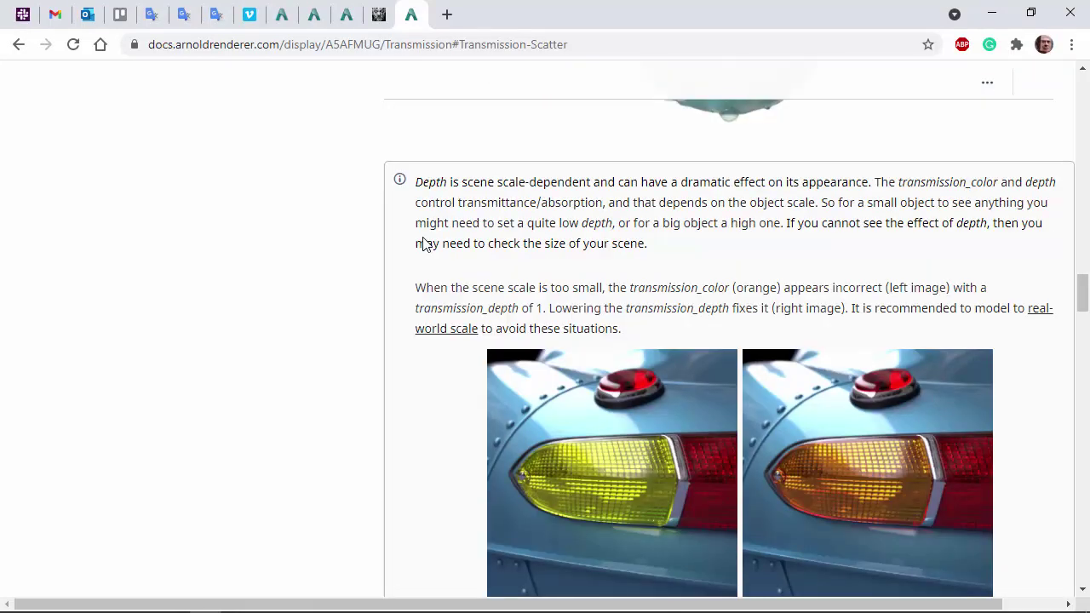
{"action": "scroll", "coordinate": [423, 243], "scroll_direction": "down", "scroll_amount": 1}
{"action": "left_click_drag", "start_coordinate": [468, 97], "coordinate": [604, 97]}
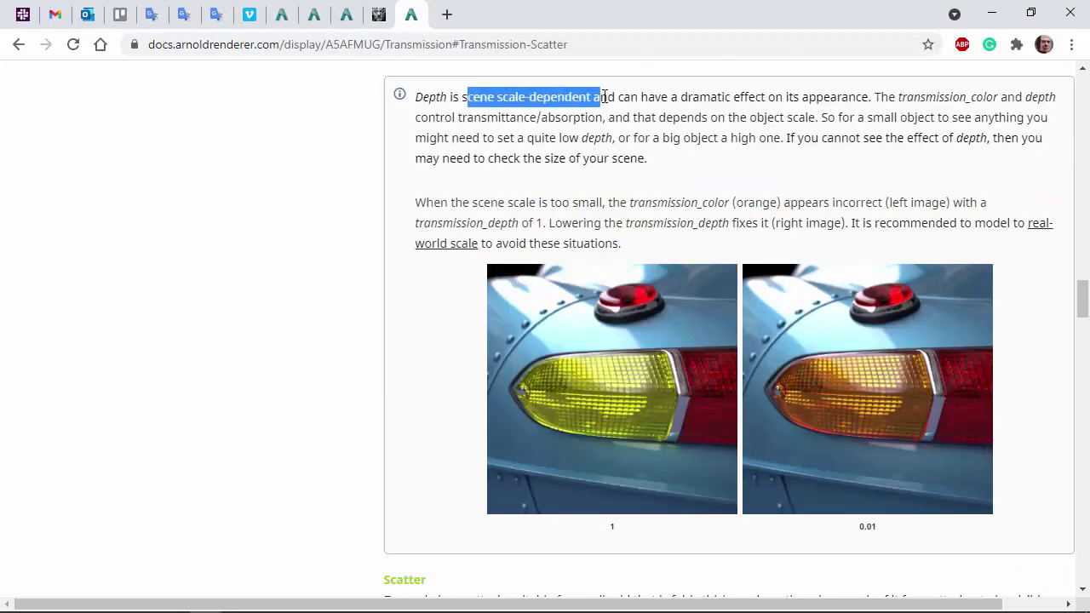
{"action": "left_click", "coordinate": [659, 115]}
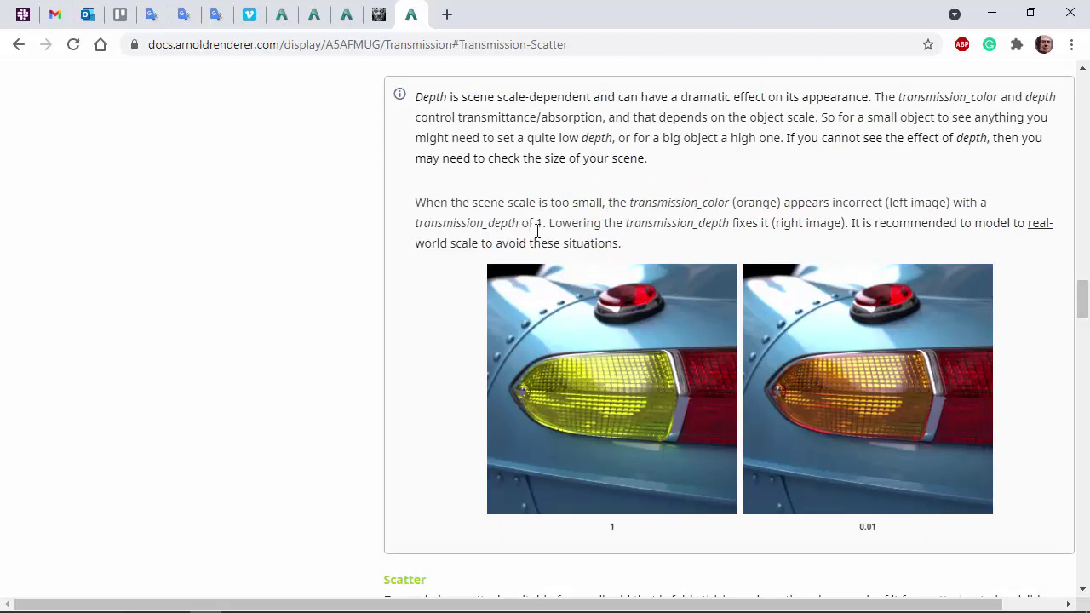
{"action": "left_click_drag", "start_coordinate": [986, 224], "coordinate": [1046, 253]}
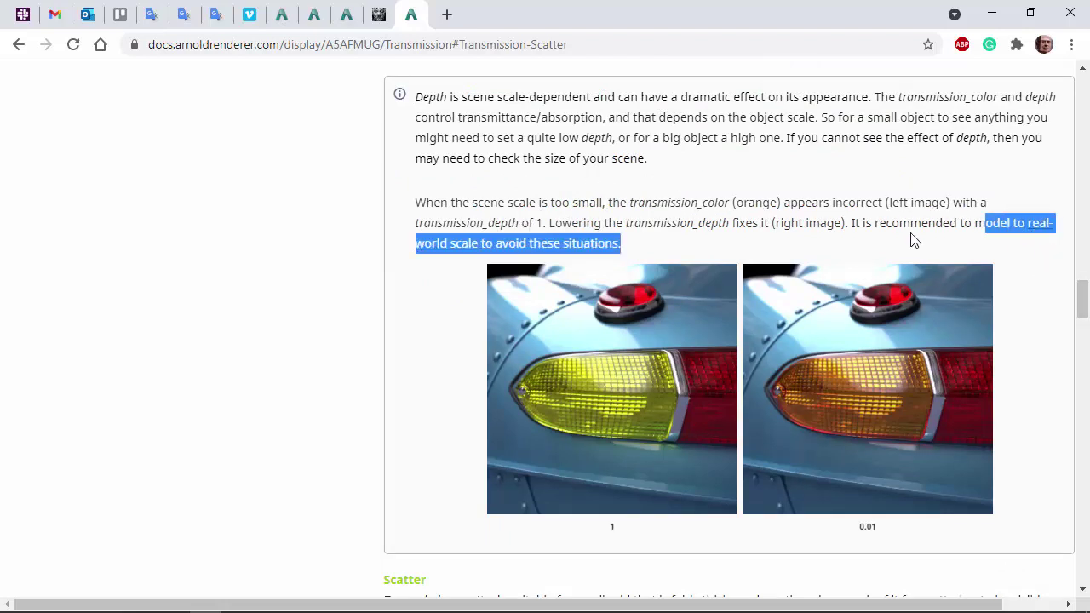
{"action": "left_click", "coordinate": [701, 223]}
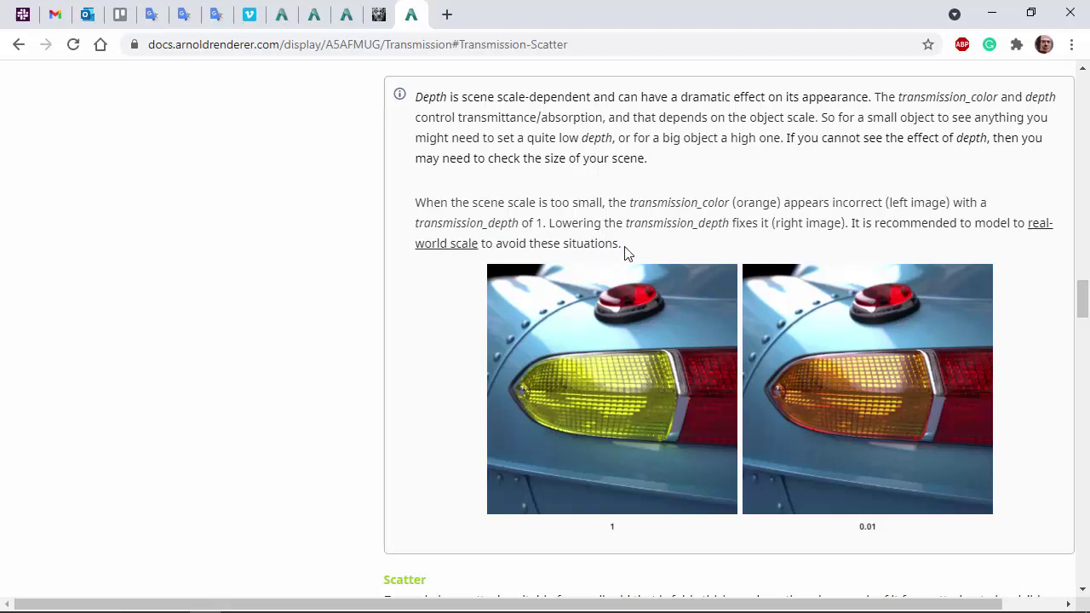
{"action": "key", "text": "alt+Tab"}
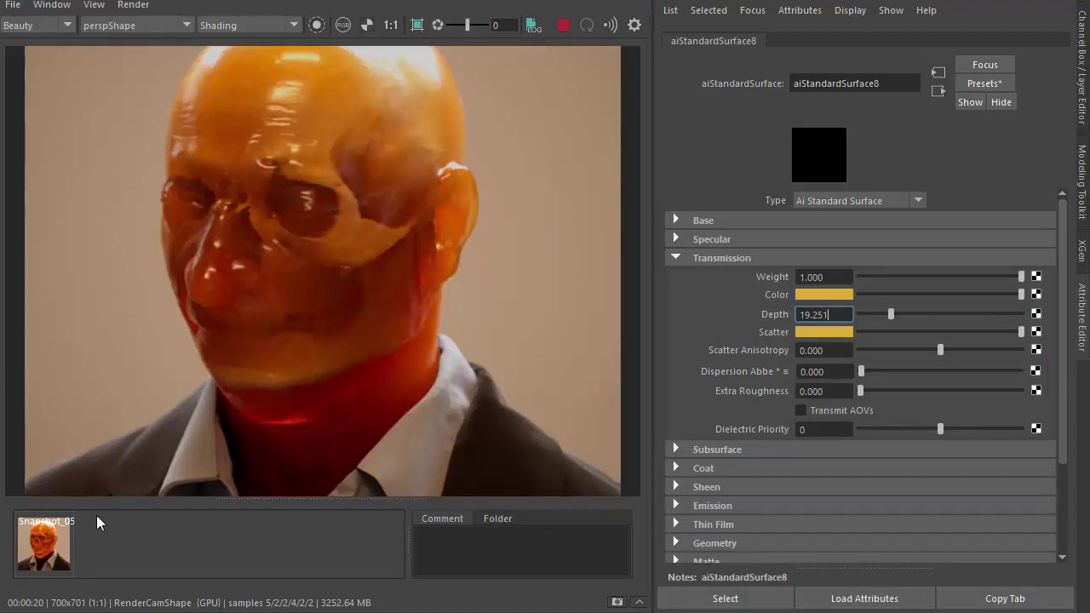
Step: After comparing with Snapshot_05, set Scatter Anisotropy to 0.5
{"action": "left_click", "coordinate": [40, 548]}
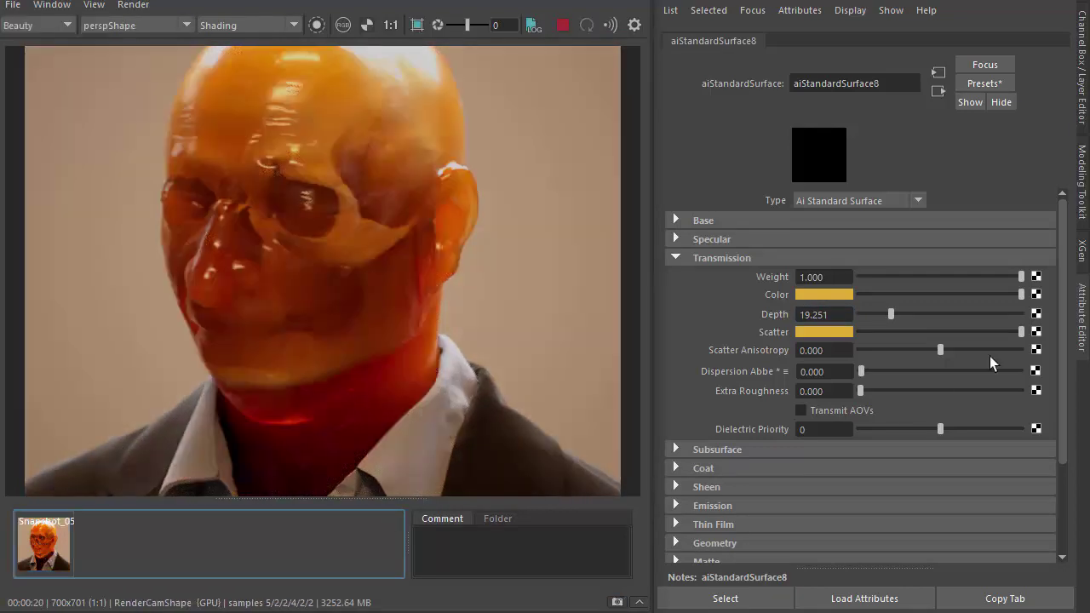
{"action": "left_click", "coordinate": [775, 313]}
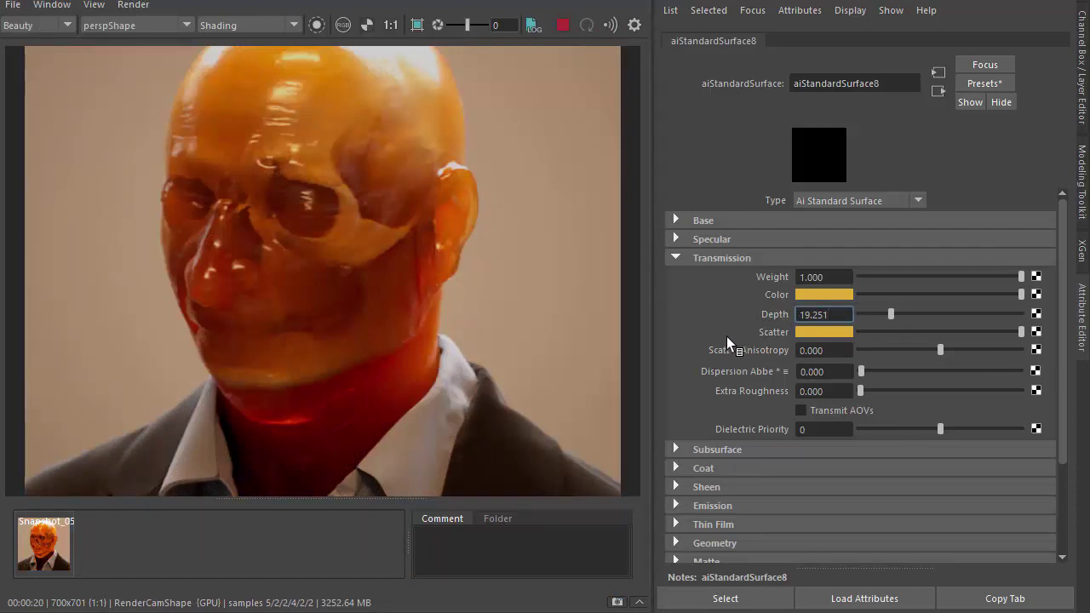
{"action": "left_click", "coordinate": [823, 350]}
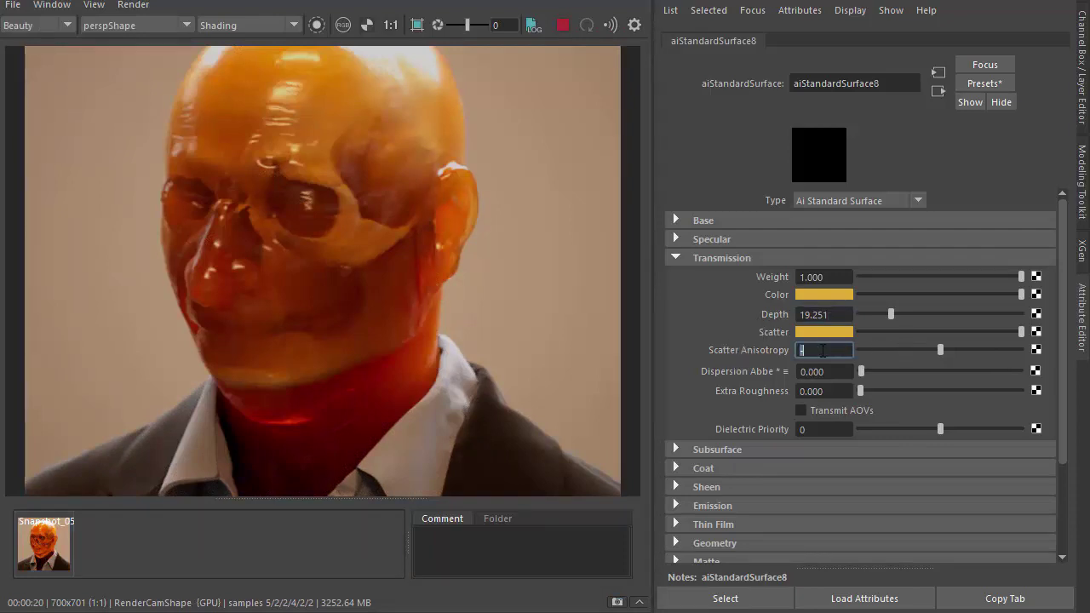
{"action": "type", "text": ".5"}
{"action": "key", "text": "Return"}
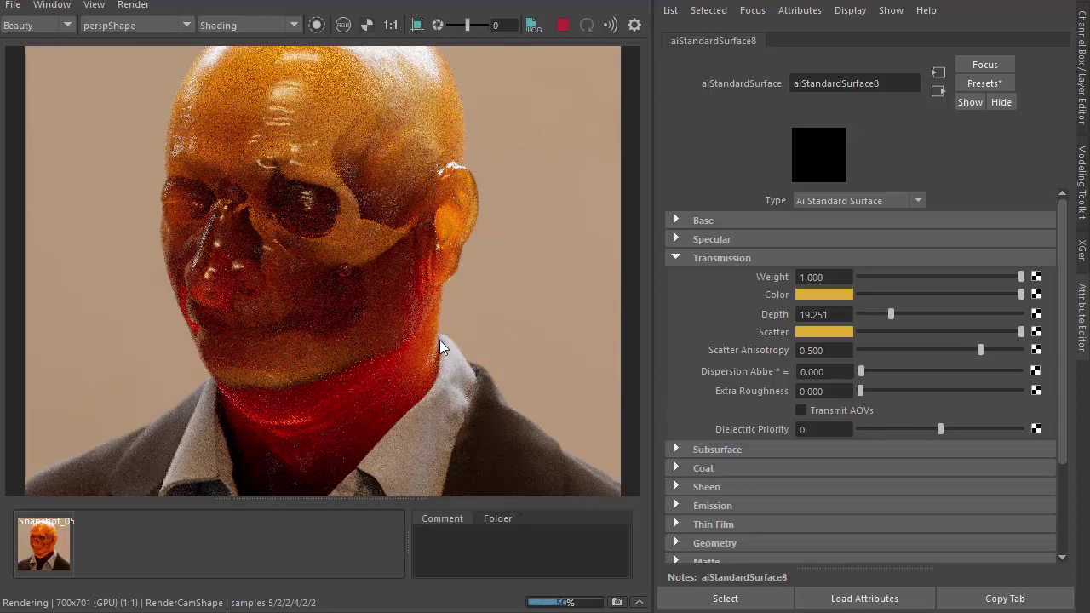
Step: Snapshot the 0.5 anisotropy render, set Scatter Anisotropy to -0.5, and snapshot that too
{"action": "left_click", "coordinate": [618, 602]}
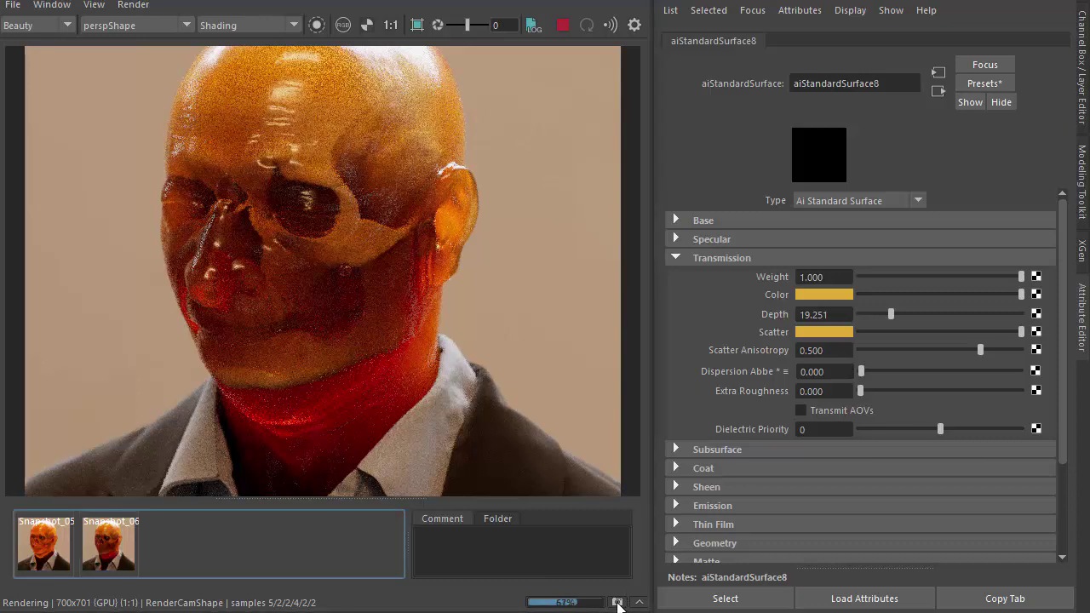
{"action": "double_click", "coordinate": [817, 351]}
{"action": "type", "text": "-0.5"}
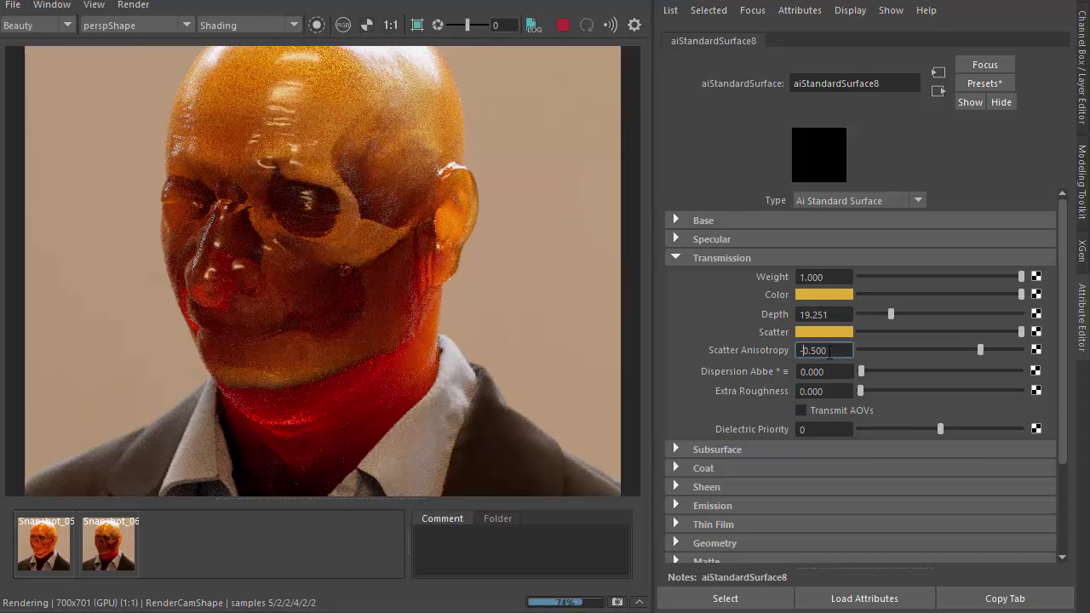
{"action": "key", "text": "Return"}
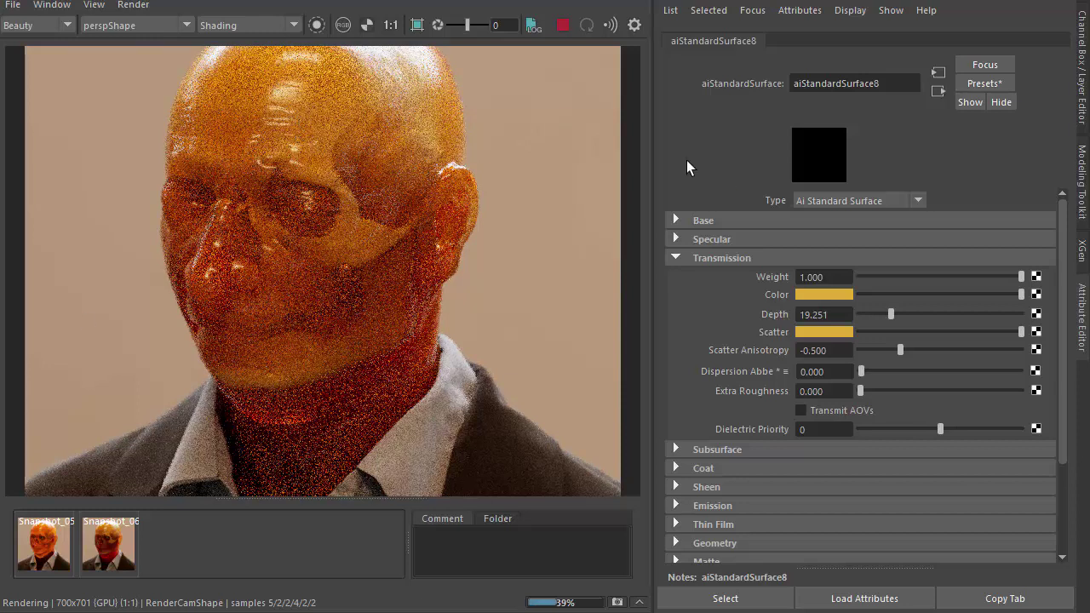
{"action": "left_click", "coordinate": [617, 603]}
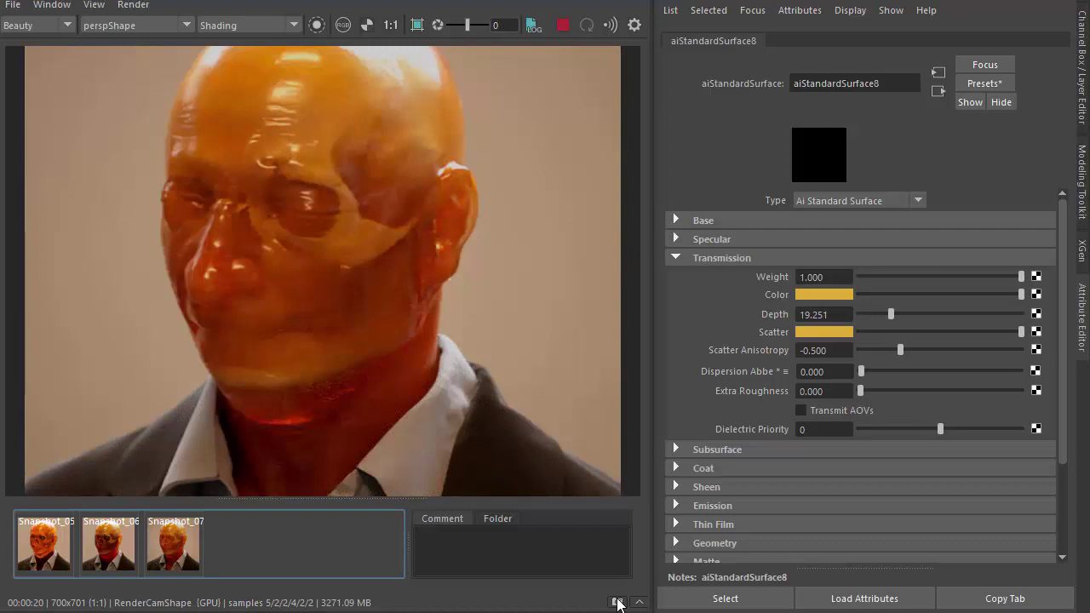
Step: Flip between Snapshot_06 and Snapshot_07 to compare the 0.5 and -0.5 anisotropy renders
{"action": "left_click", "coordinate": [183, 558]}
{"action": "left_click", "coordinate": [106, 556]}
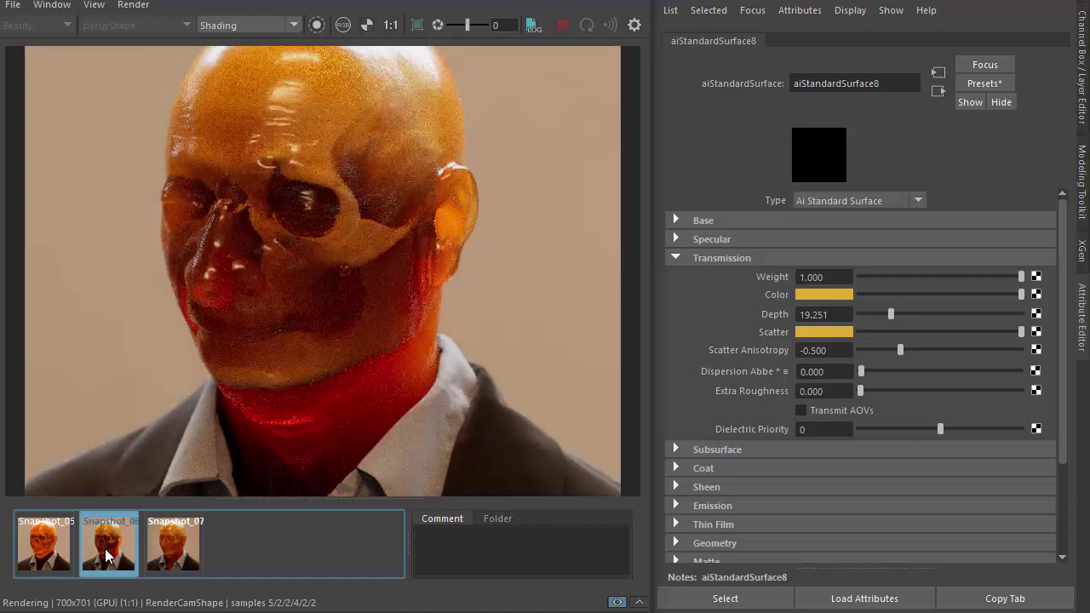
{"action": "left_click", "coordinate": [175, 559]}
{"action": "left_click", "coordinate": [117, 564]}
{"action": "left_click", "coordinate": [175, 558]}
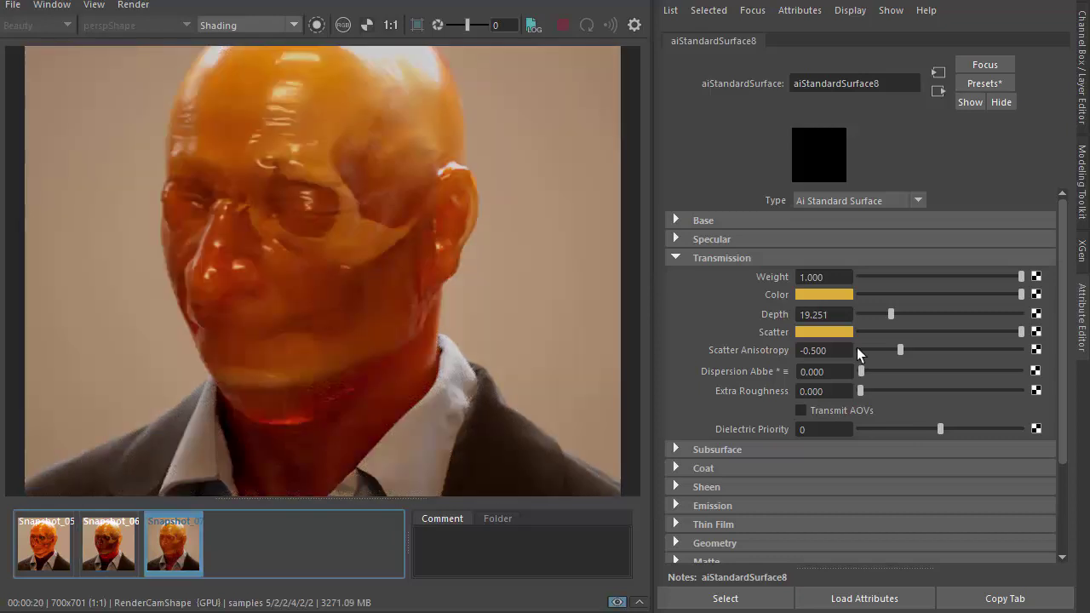
Step: Reset Scatter Anisotropy to 0 and return to the live render
{"action": "type", "text": "0"}
{"action": "key", "text": "Tab"}
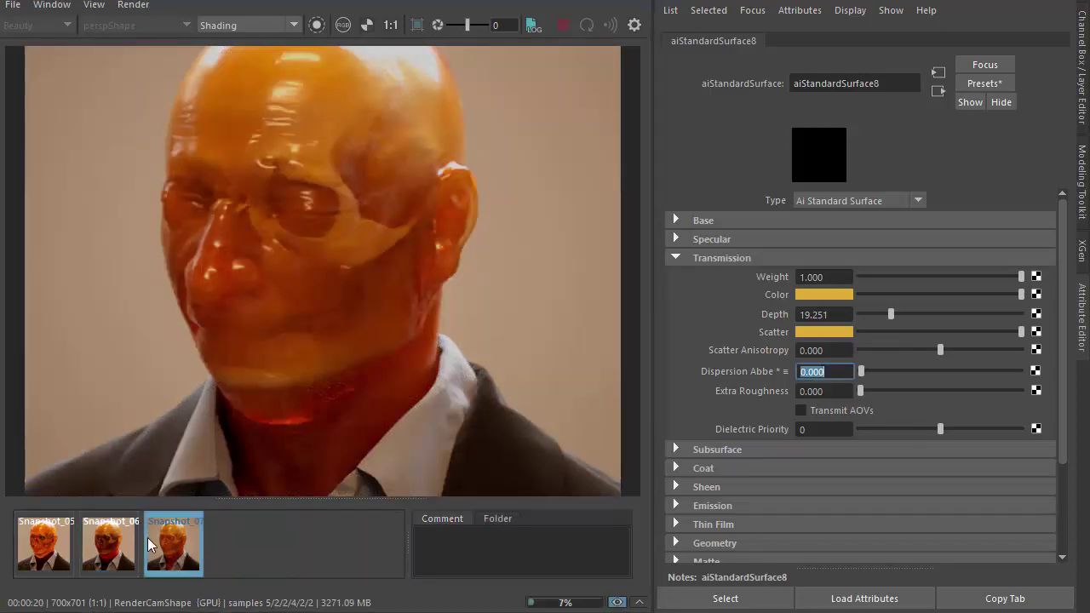
{"action": "left_click", "coordinate": [168, 549]}
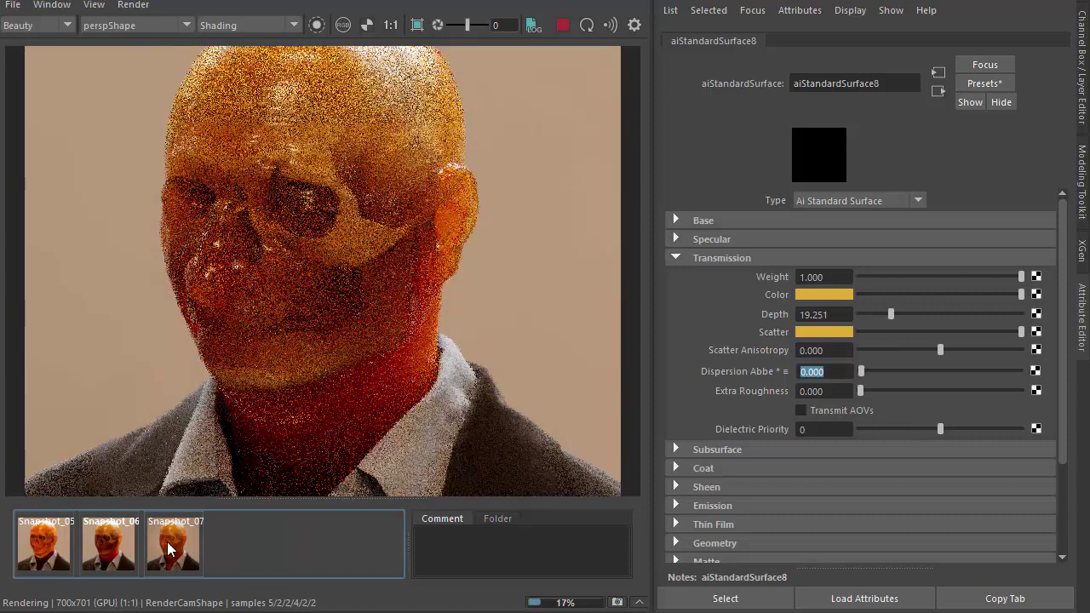